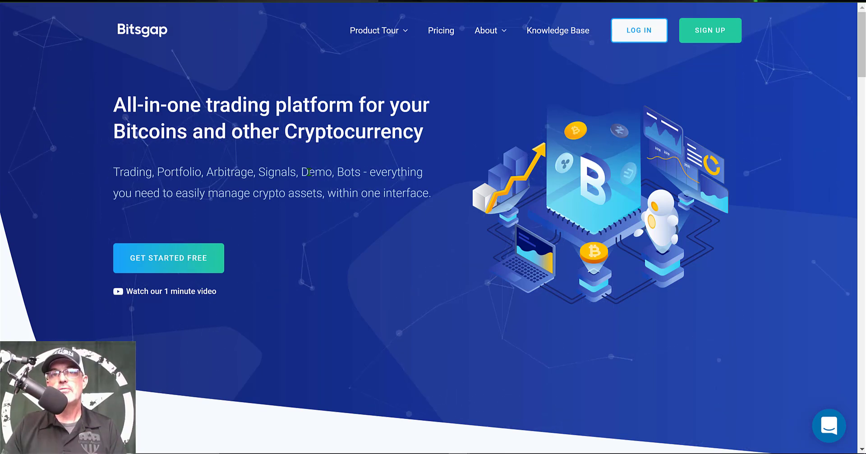
Open the pricing plans and examine the 14-day free trial and the Pro plan's number of active trading bots.
left_click(442, 32)
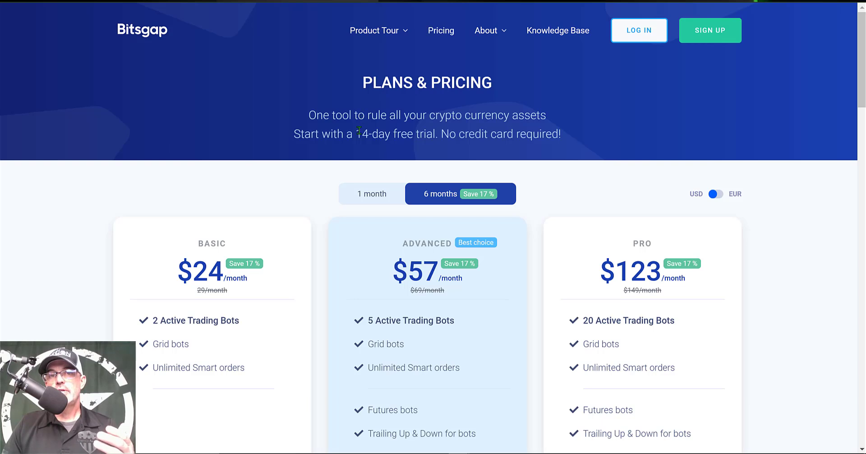
left_click_drag(358, 134, 433, 130)
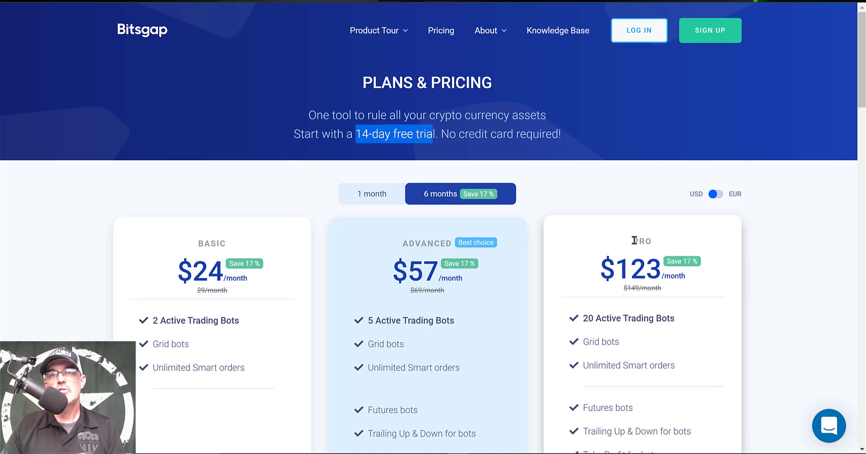
left_click_drag(633, 241, 654, 241)
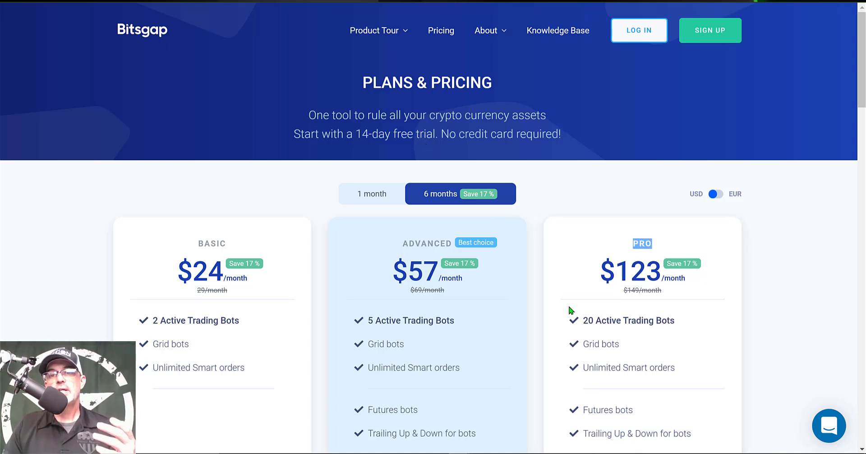
left_click_drag(583, 318, 675, 322)
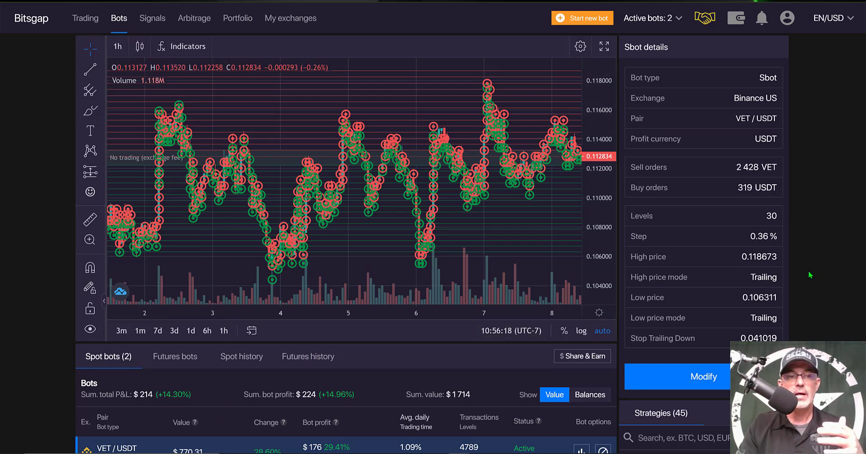
Start a new Sbot grid bot and choose Kucoin as its exchange.
scroll(808, 270, "down", 2)
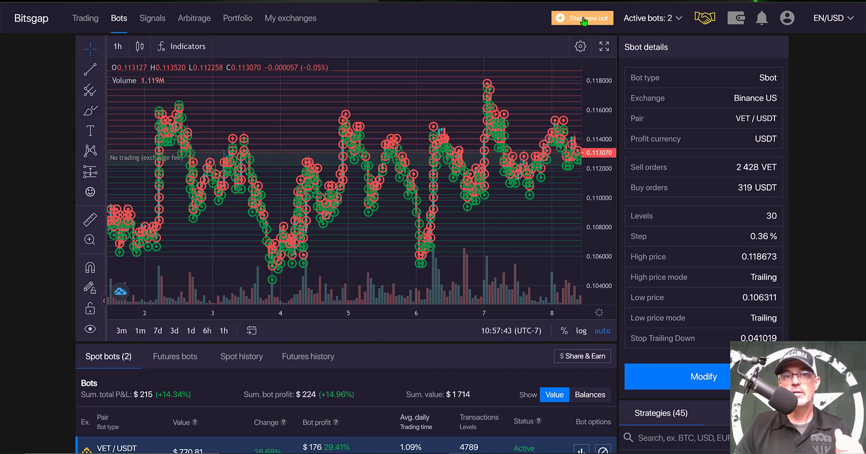
left_click(584, 21)
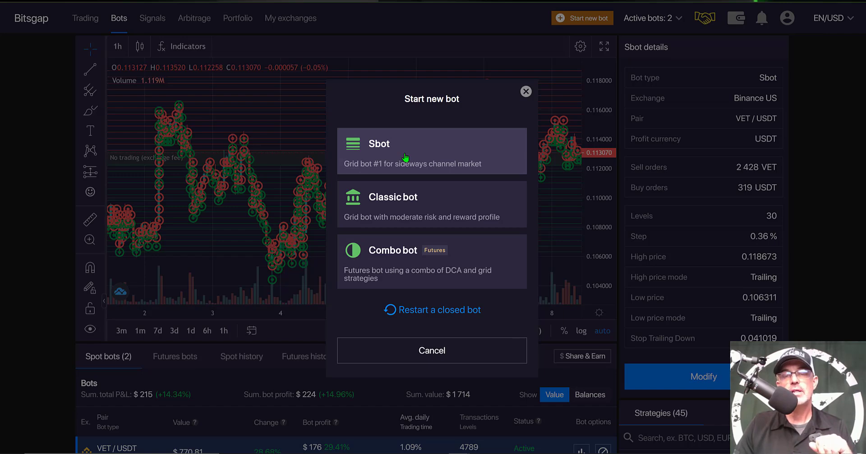
left_click(406, 157)
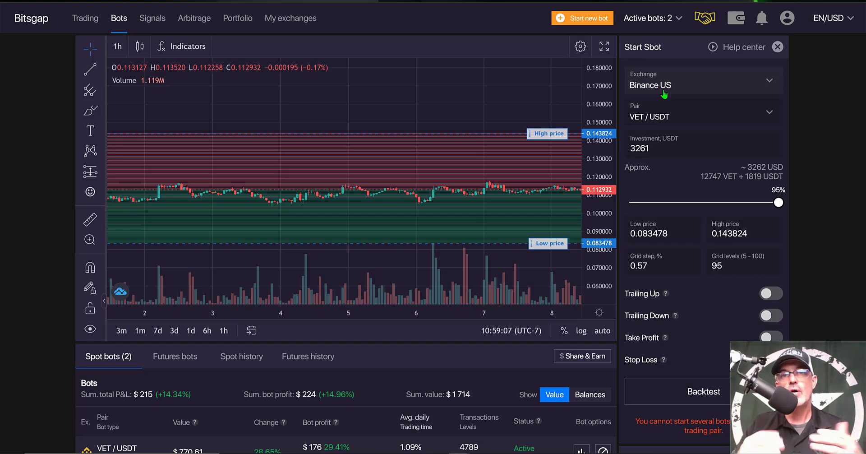
left_click(664, 92)
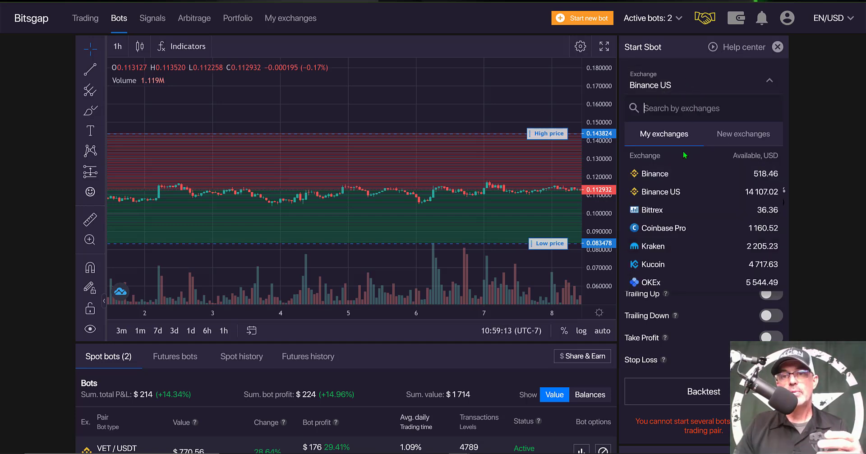
left_click(656, 265)
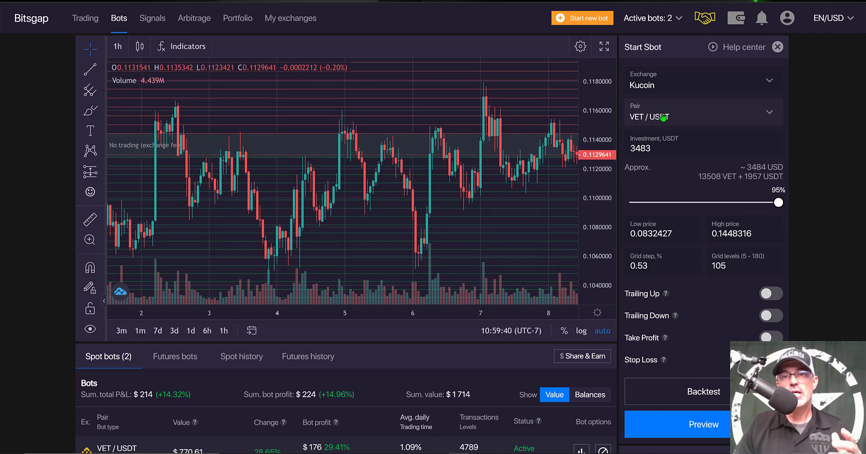
Search the trading pairs for SOL and select SOL / USDT for the bot.
left_click(663, 117)
scroll(779, 194, "down", 15)
scroll(779, 293, "down", 20)
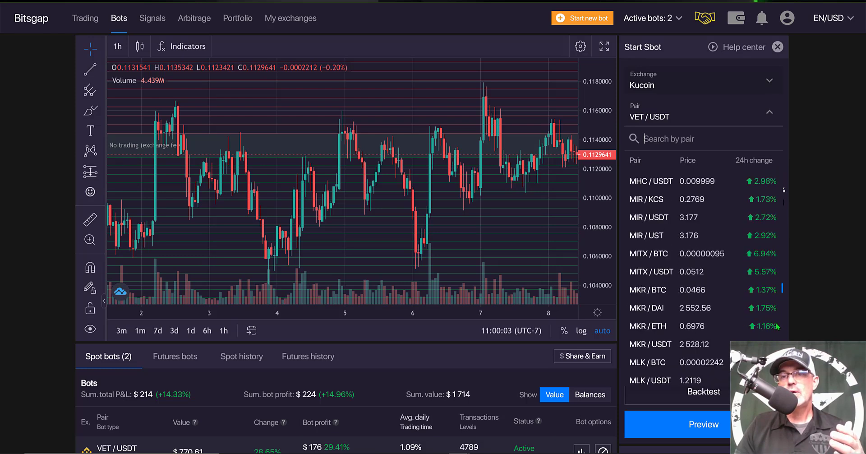
scroll(779, 189, "up", 20)
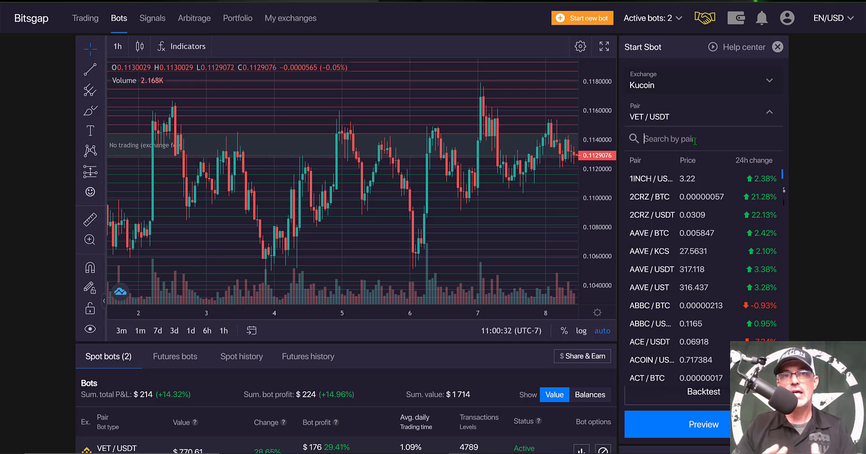
left_click(695, 140)
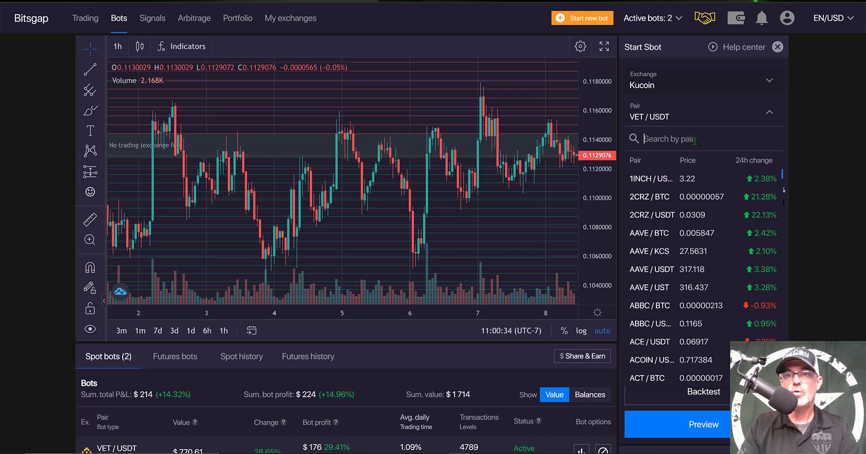
type("SOL")
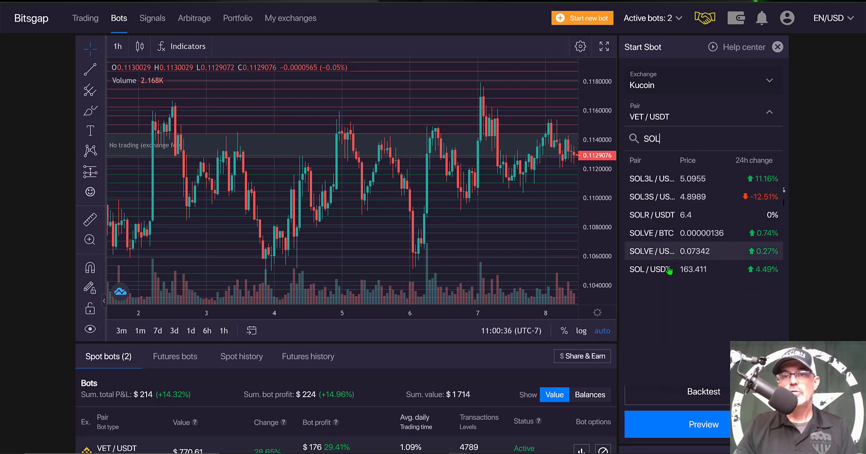
left_click(662, 271)
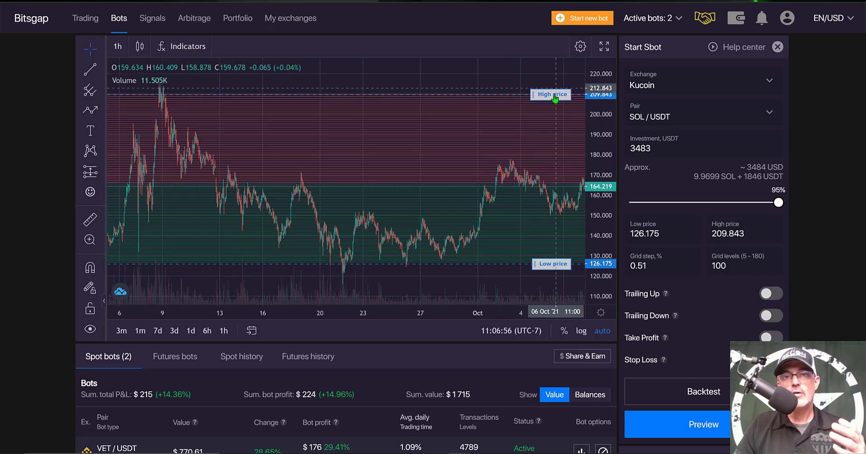
Lower the grid's high price on the chart to about 173.36 and enable both Trailing Up and Trailing Down.
left_click_drag(554, 102, 552, 159)
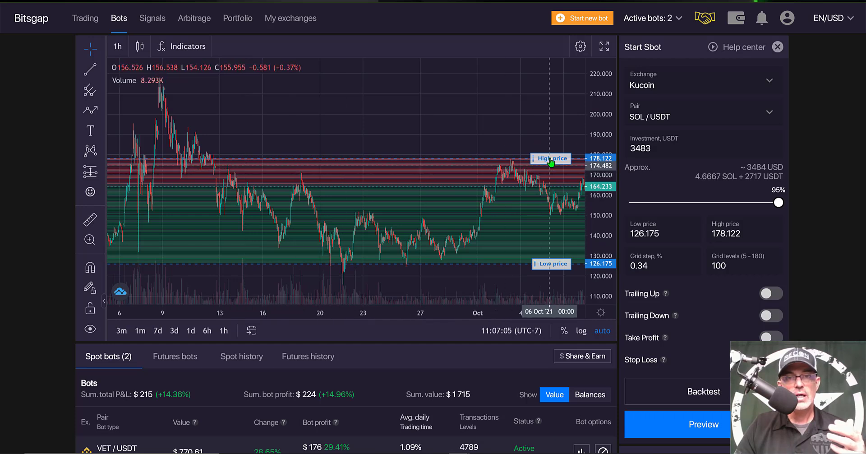
left_click_drag(550, 161, 551, 169)
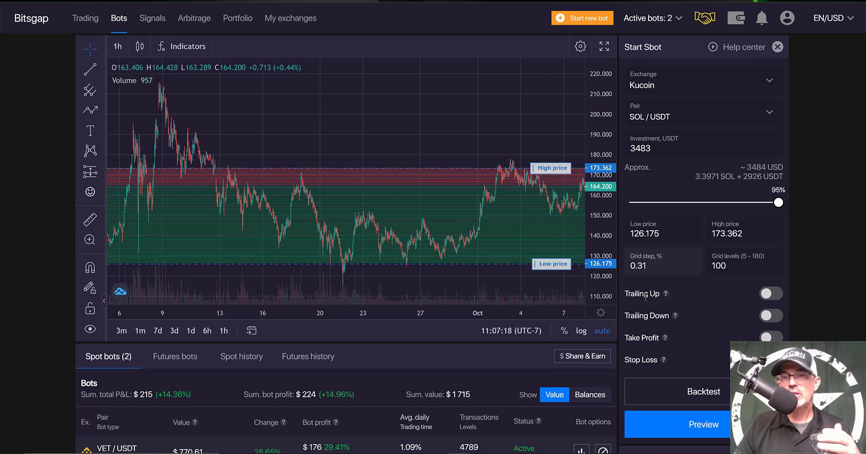
left_click(766, 294)
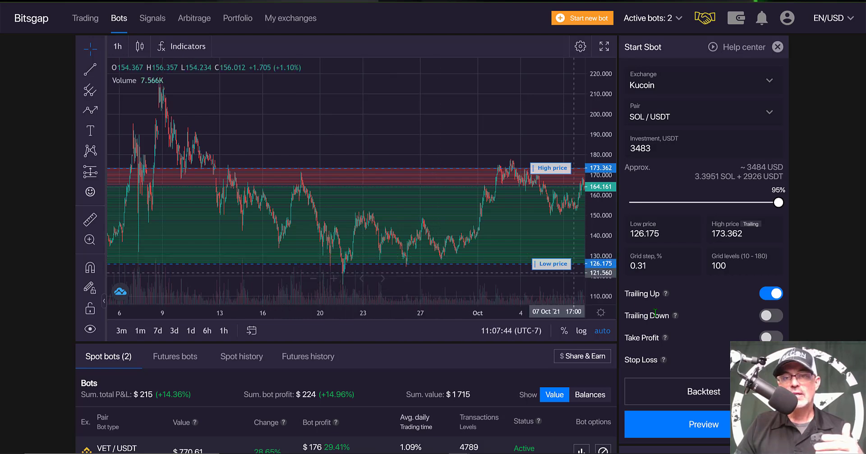
left_click(766, 317)
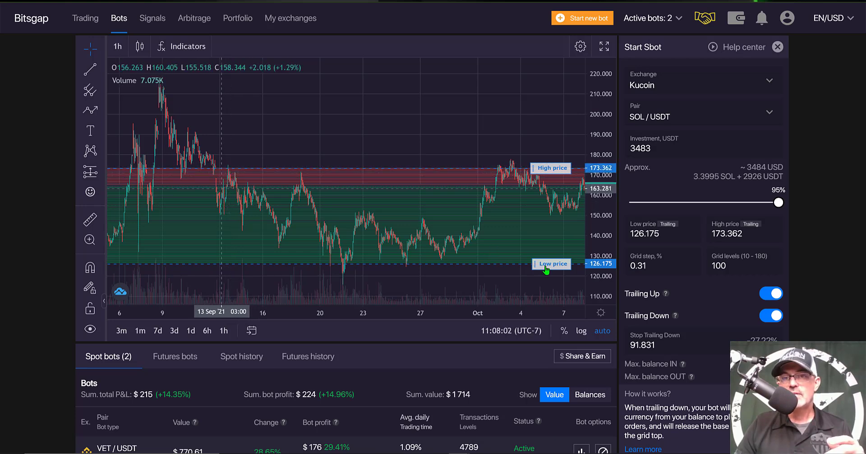
Raise the grid's low price line on the chart to about 150.68, then set the low price to exactly 150.
left_click_drag(545, 263, 536, 213)
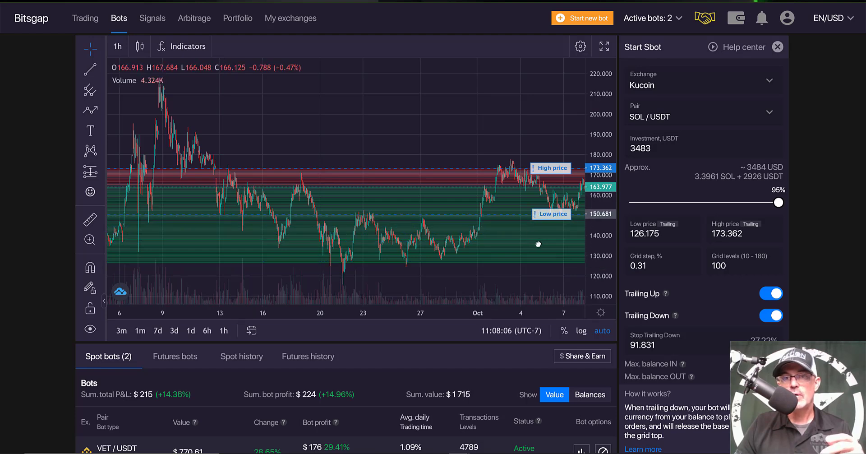
scroll(492, 226, "up", 3)
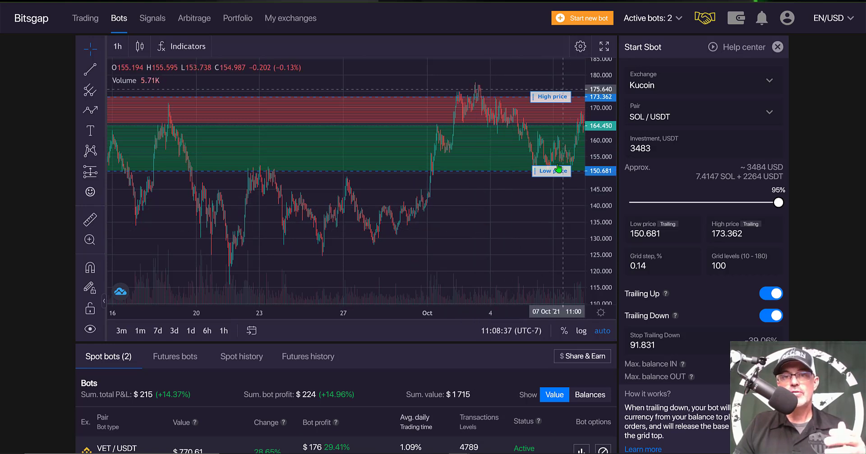
left_click(668, 236)
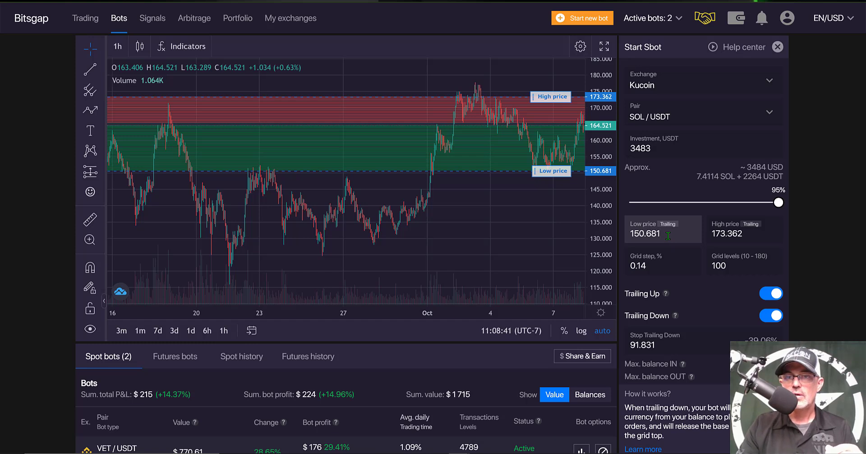
key("BackSpace")
key("BackSpace")
key("BackSpace")
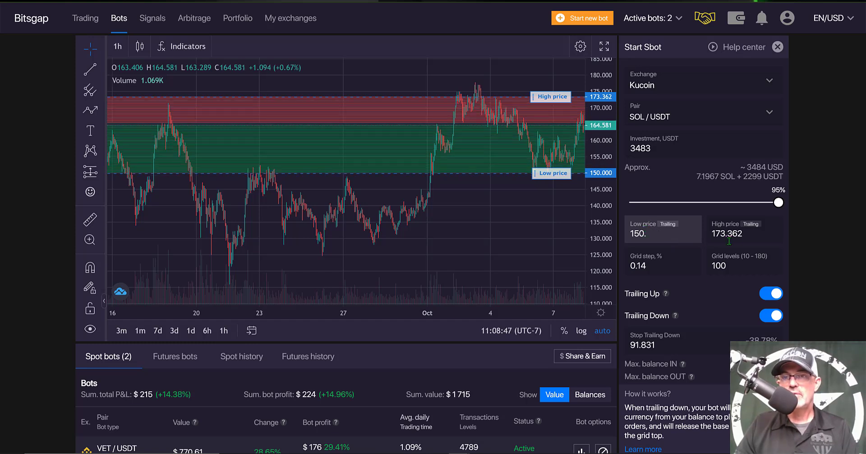
Set the grid's high price to 175, then raise its line on the chart to about 177.13.
left_click(722, 231)
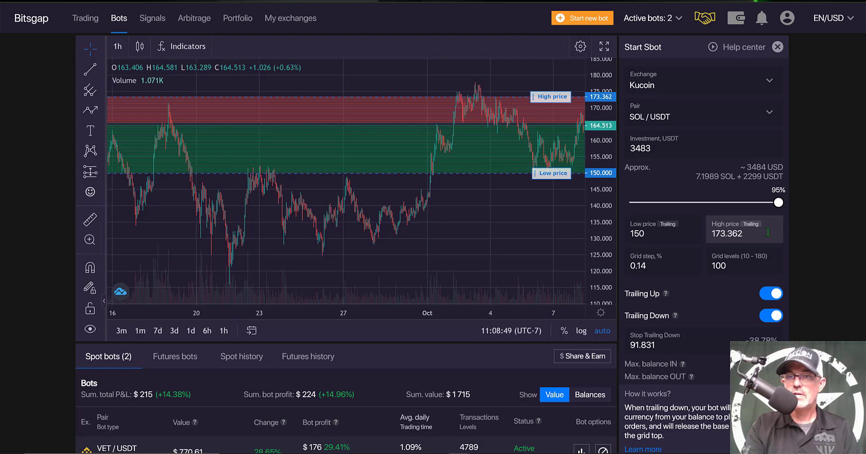
type("175")
key("Return")
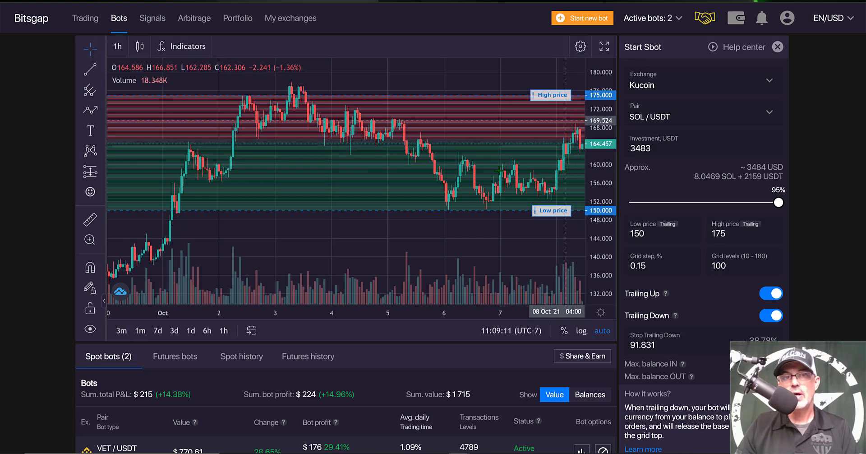
left_click_drag(550, 95, 550, 83)
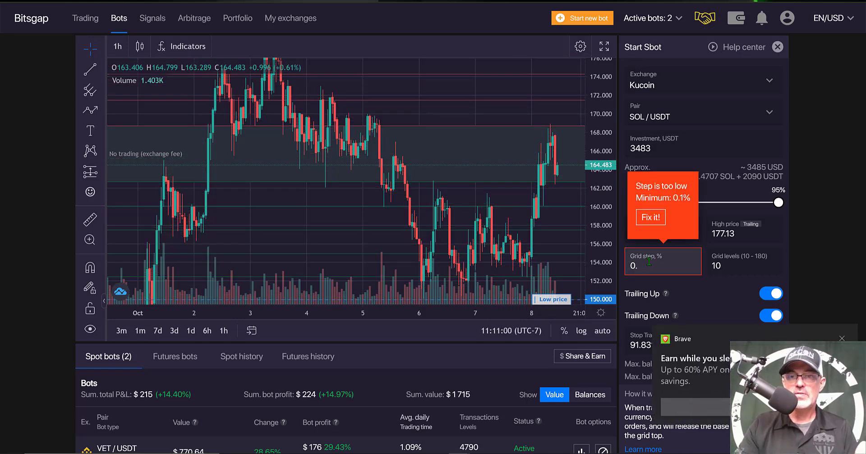
Set the grid step to 0.70% and Stop Trailing Down to 120.
type("70")
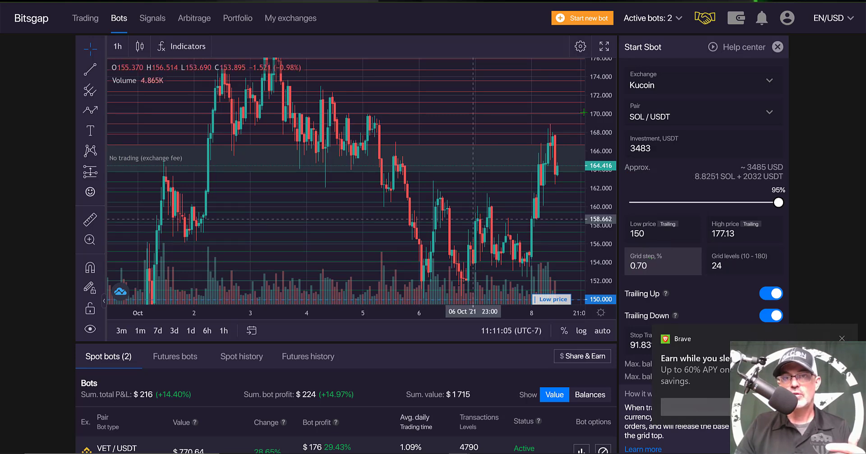
left_click_drag(592, 130, 592, 158)
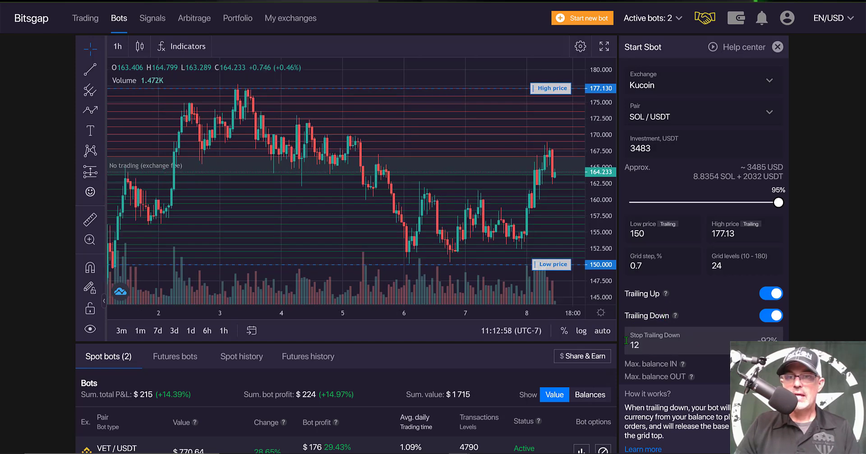
key("BackSpace")
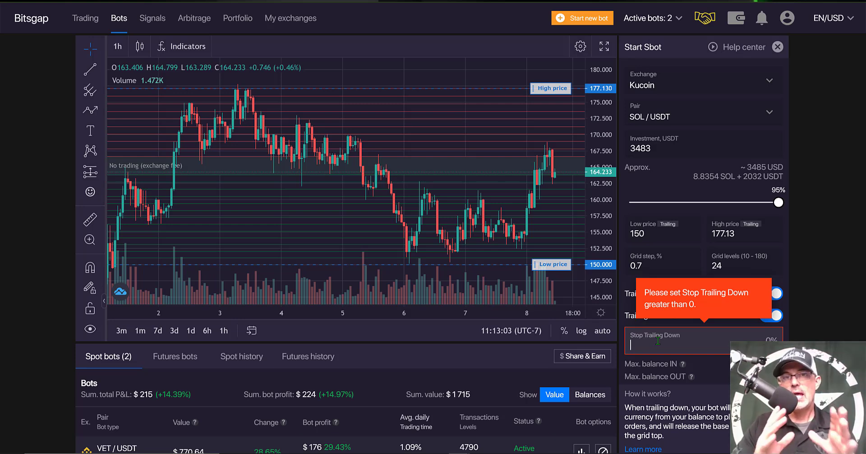
type("120")
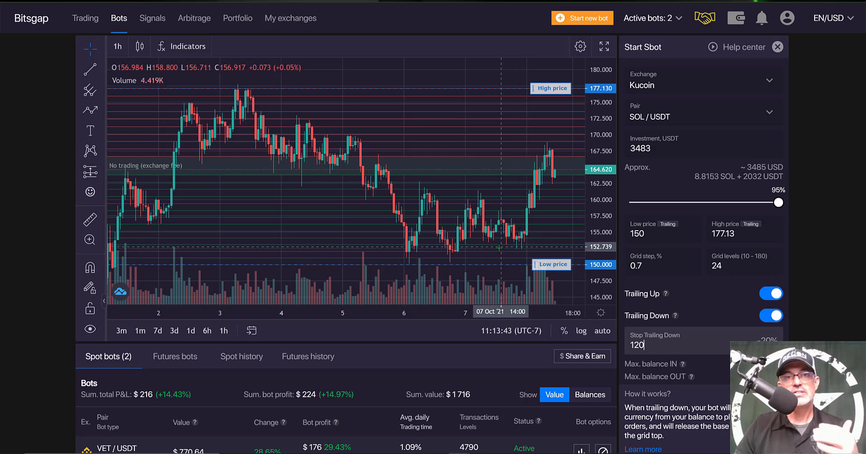
Set the bot's investment to 500 USDT.
left_click(652, 148)
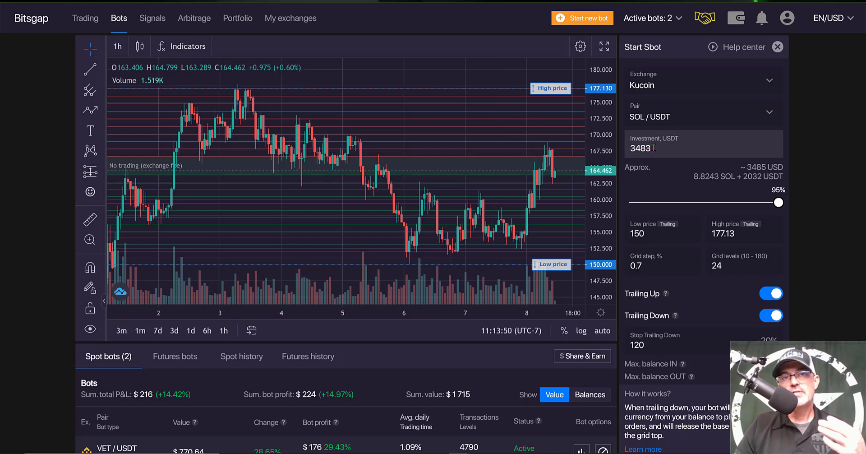
left_click_drag(653, 148, 626, 144)
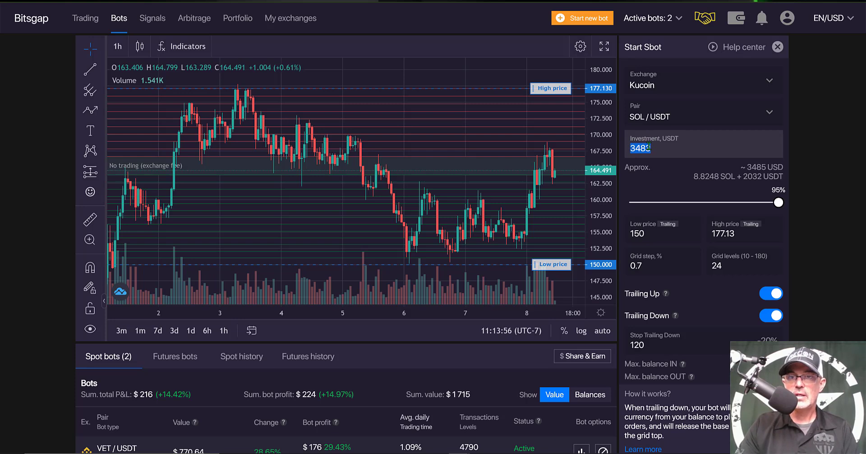
type("500")
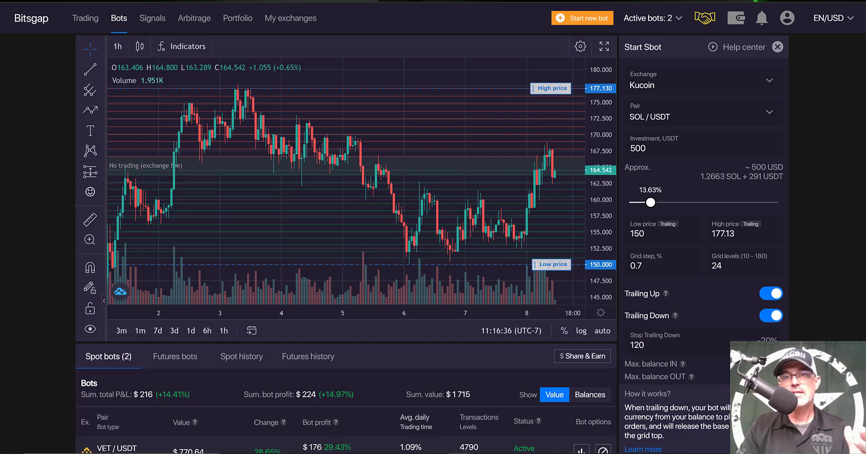
Run a backtest of the configured SOL / USDT bot.
scroll(433, 232, "down", 3)
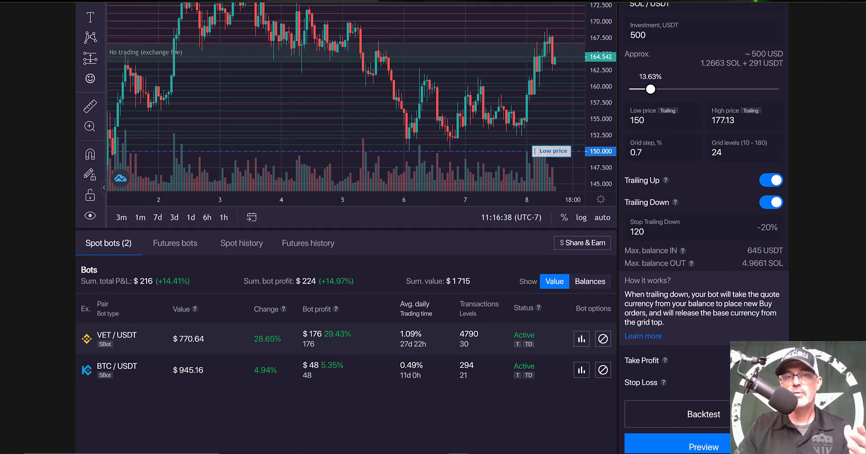
scroll(433, 227, "down", 1)
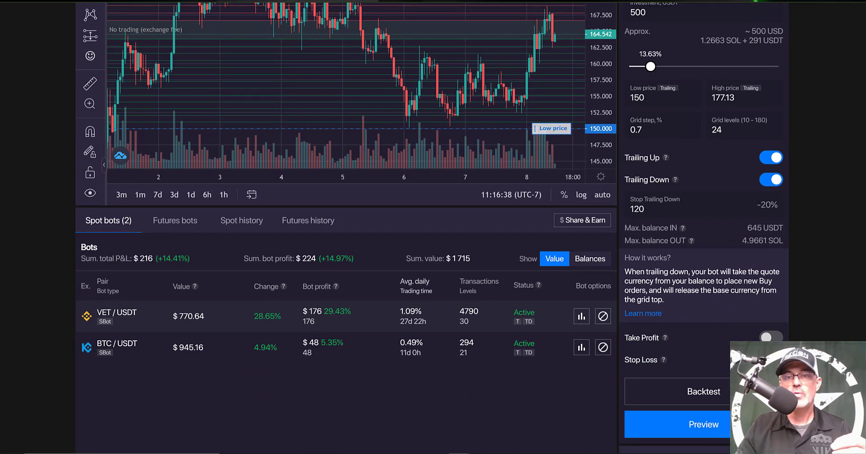
left_click(704, 397)
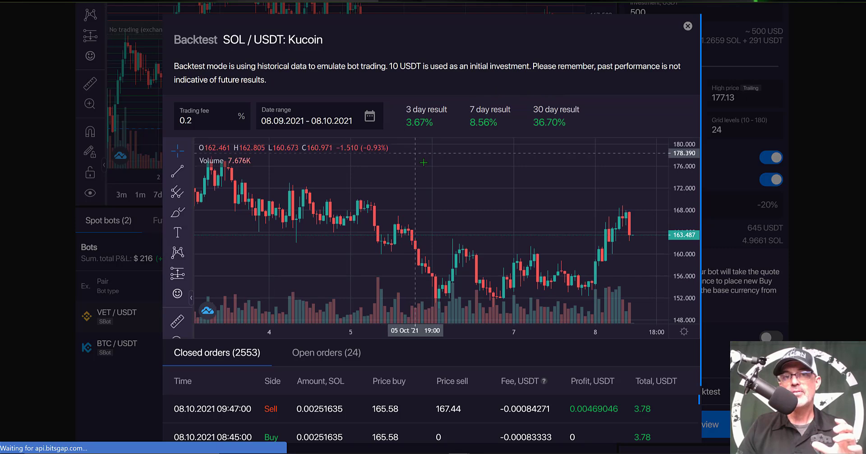
Set the backtest's trading fee to 0.08%, and close the backtest after checking the recalculated 30 day result.
scroll(443, 162, "down", 2)
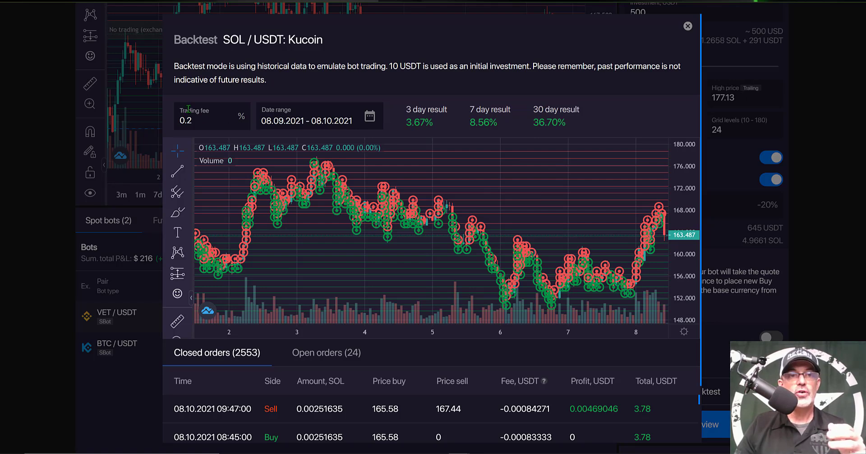
left_click(196, 120)
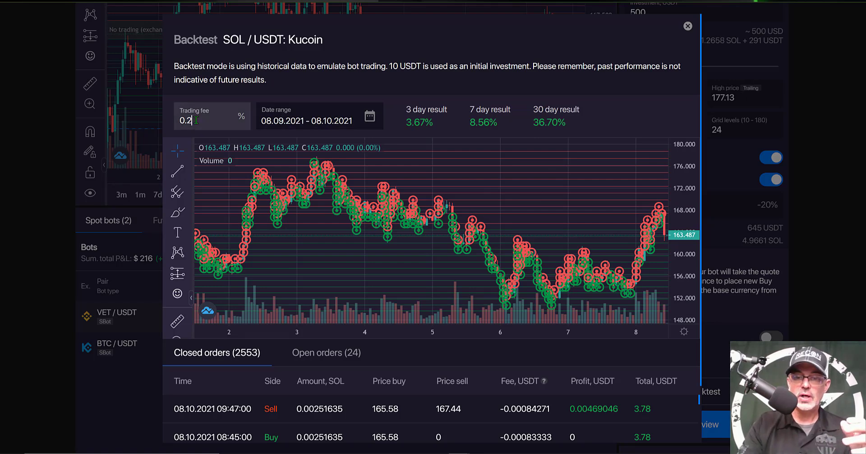
key("BackSpace")
key("BackSpace")
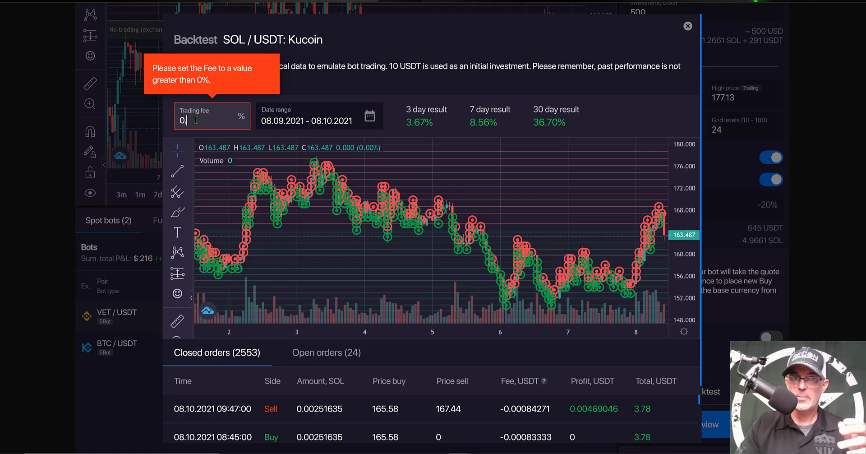
type(".")
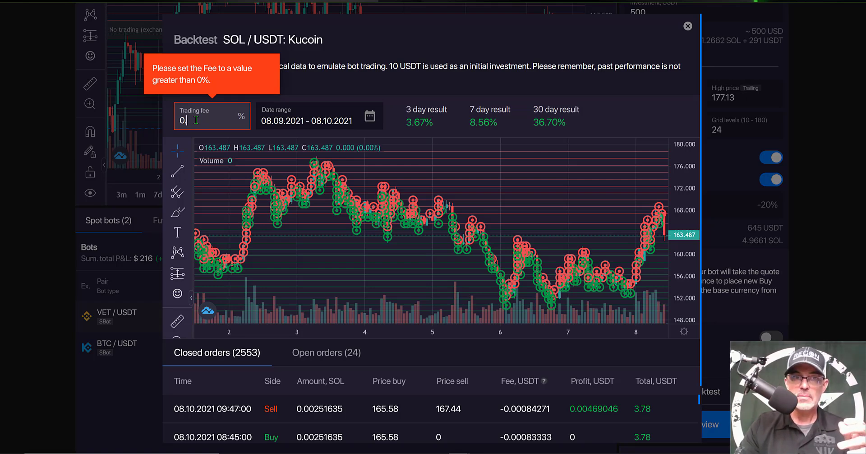
type("08")
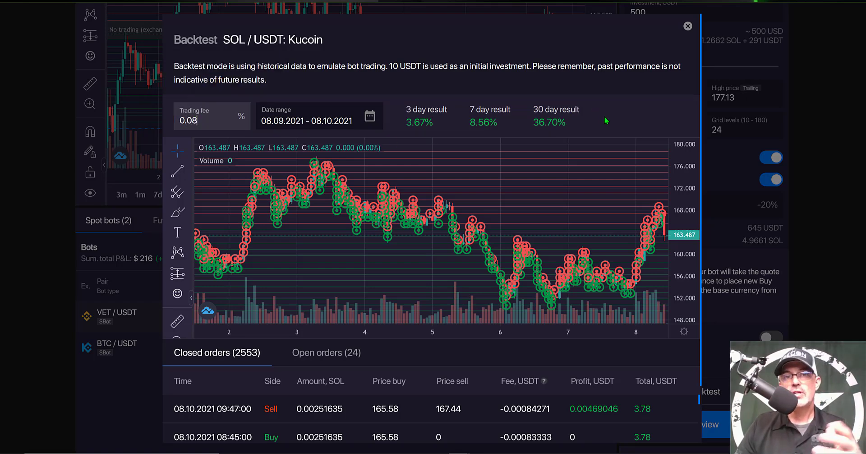
left_click(606, 121)
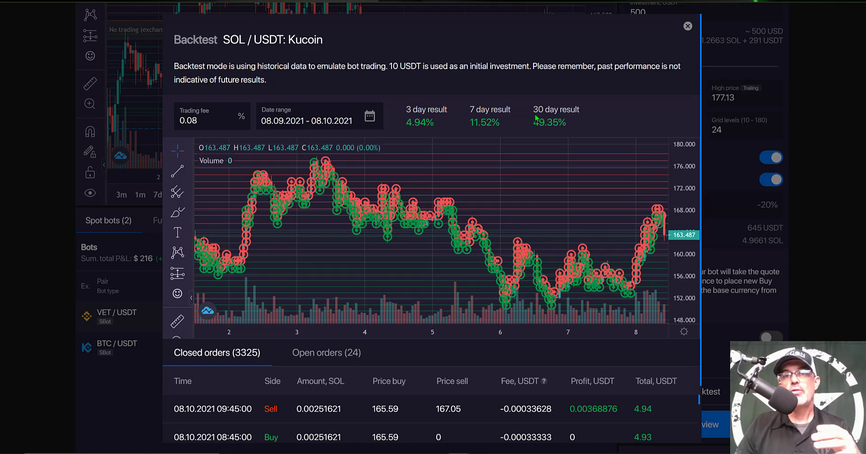
triple_click(573, 110)
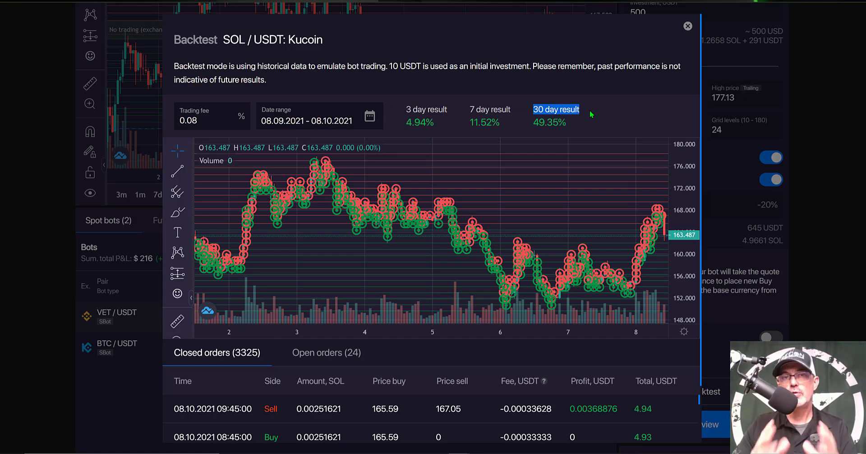
left_click(809, 213)
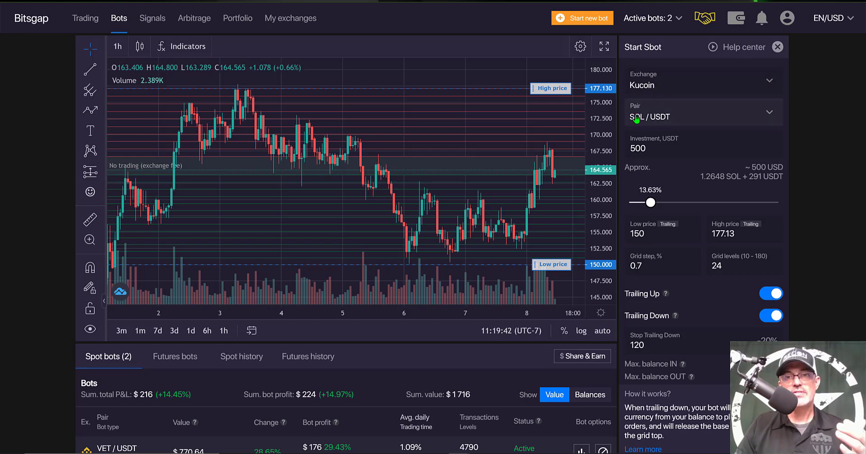
Cut the bot's investment to 50 USDT, then restore it to 500 USDT.
left_click(656, 148)
key("BackSpace")
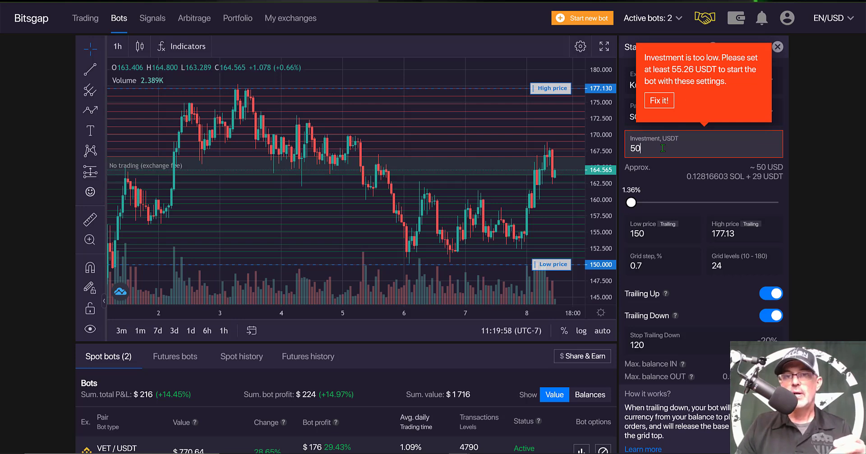
type("0")
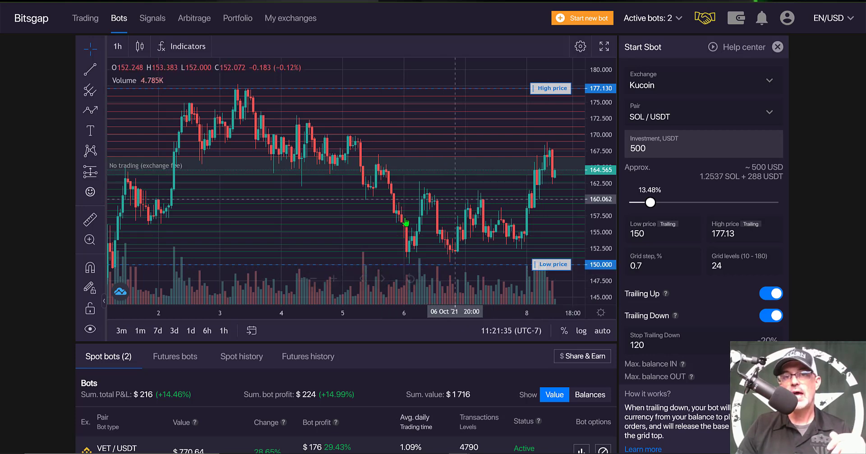
Preview the configured SOL / USDT bot and review its summary, including grid levels and step.
scroll(635, 225, "down", 5)
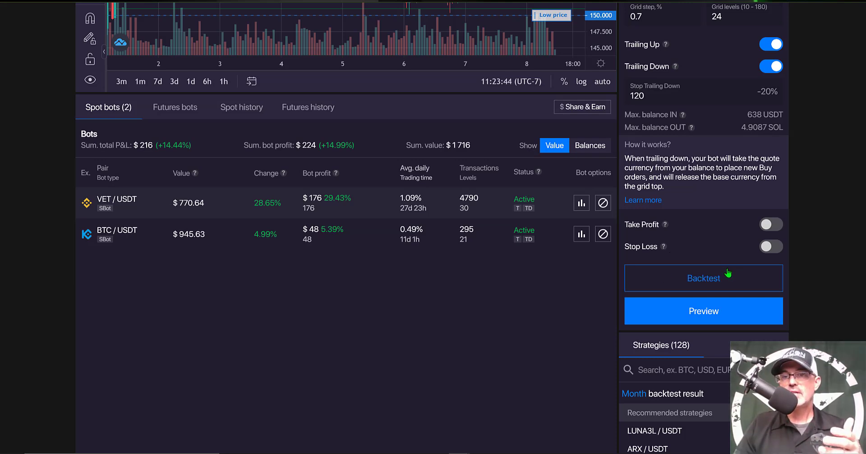
left_click(706, 314)
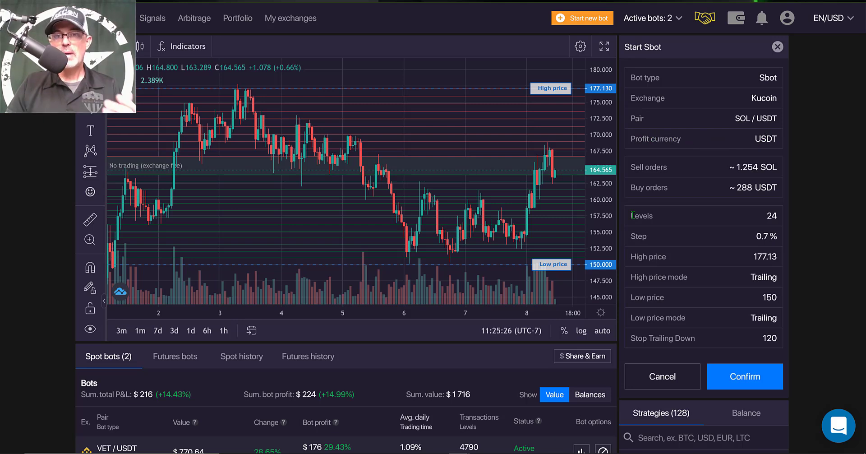
double_click(658, 215)
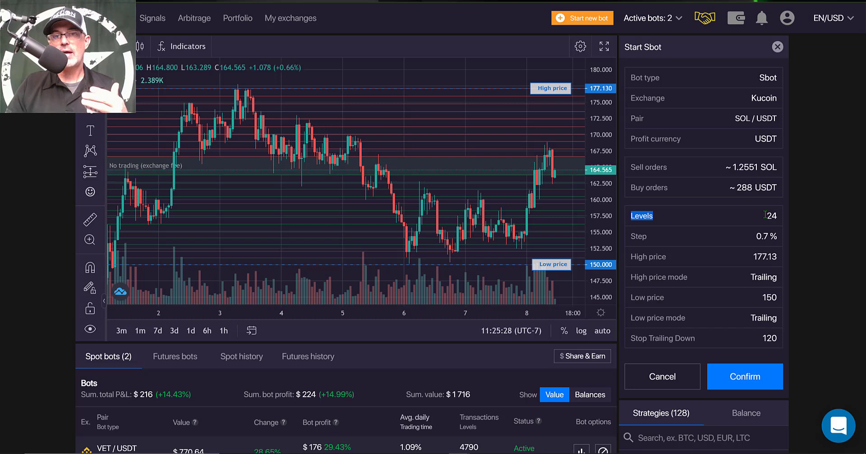
left_click(742, 238)
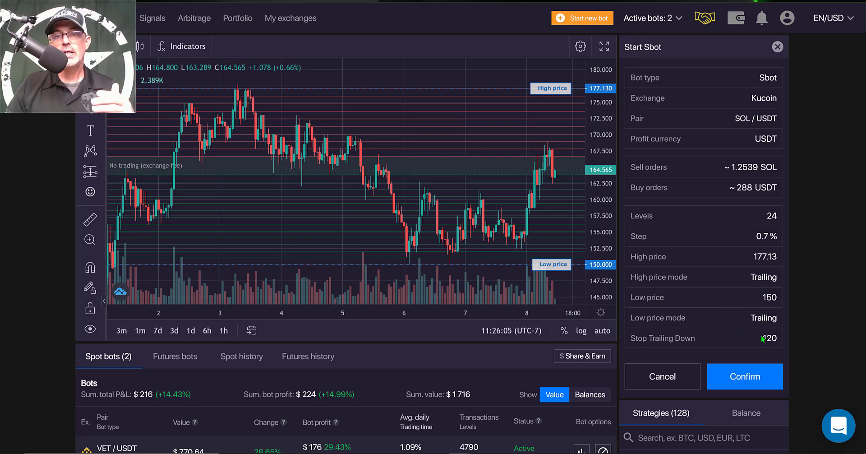
Confirm and start the SOL / USDT bot, agreeing to buy the required SOL at the market price.
left_click(744, 377)
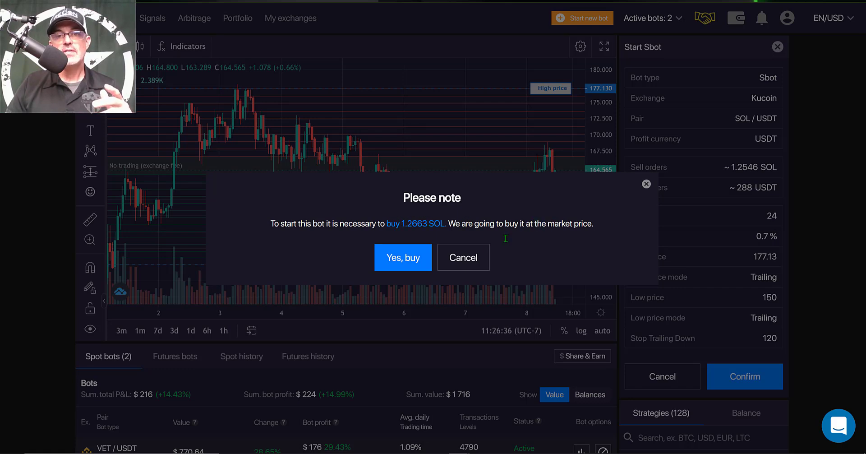
left_click(646, 184)
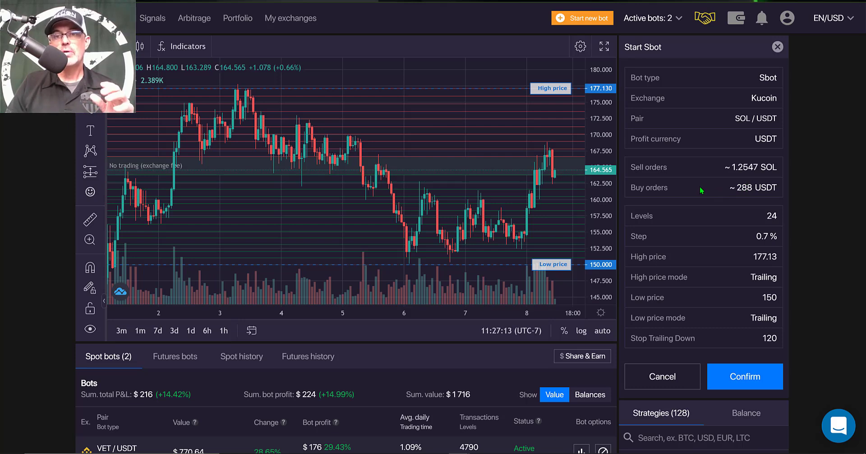
left_click(743, 380)
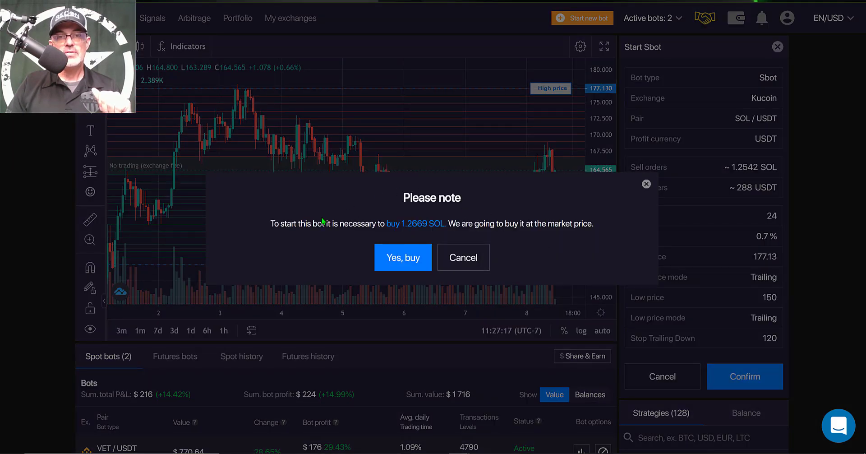
left_click(406, 257)
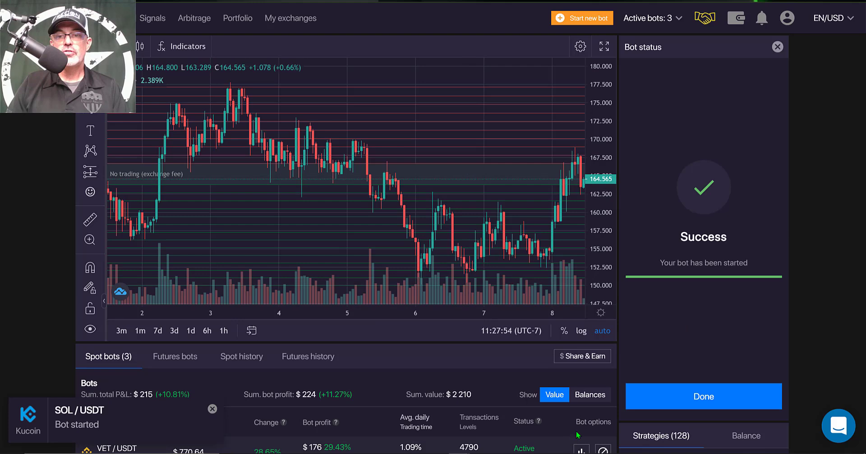
left_click(716, 395)
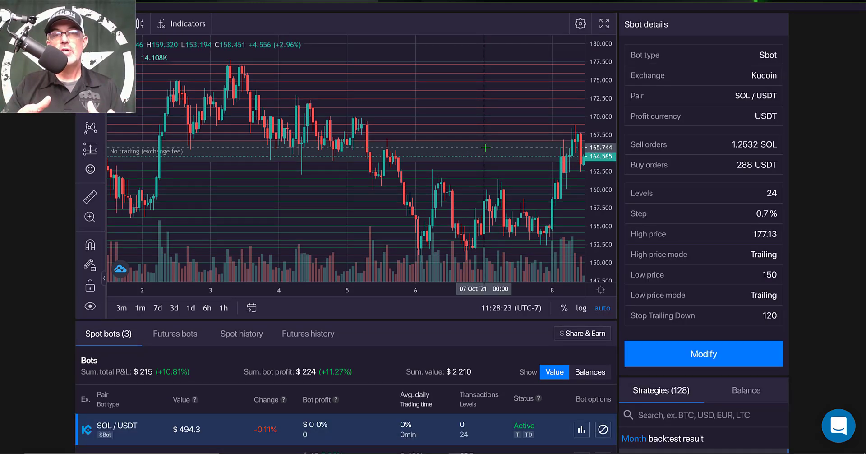